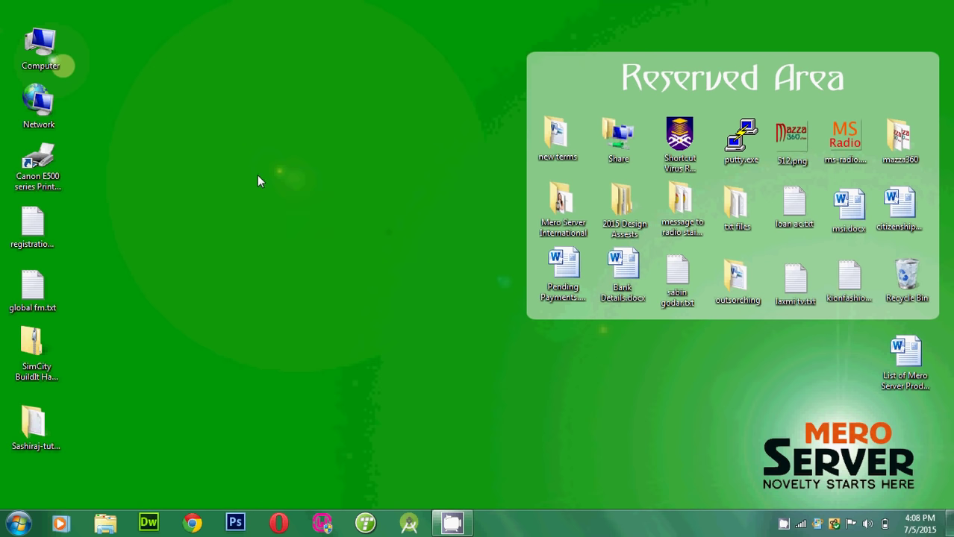
Refresh the desktop, then load the router address 192.168.1.1 in Google Chrome
{"action": "right_click", "coordinate": [256, 176]}
{"action": "left_click", "coordinate": [284, 217]}
{"action": "left_click", "coordinate": [193, 523]}
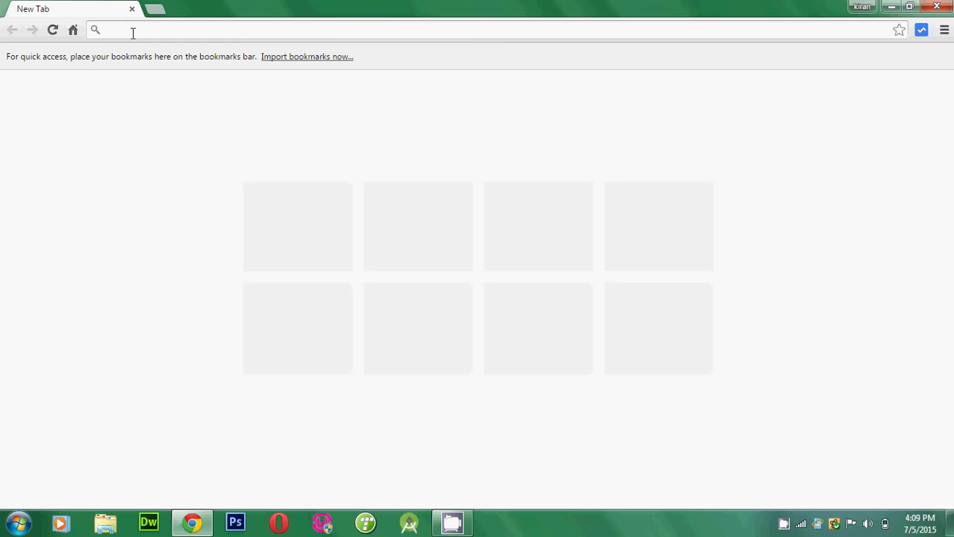
{"action": "type", "text": "192"}
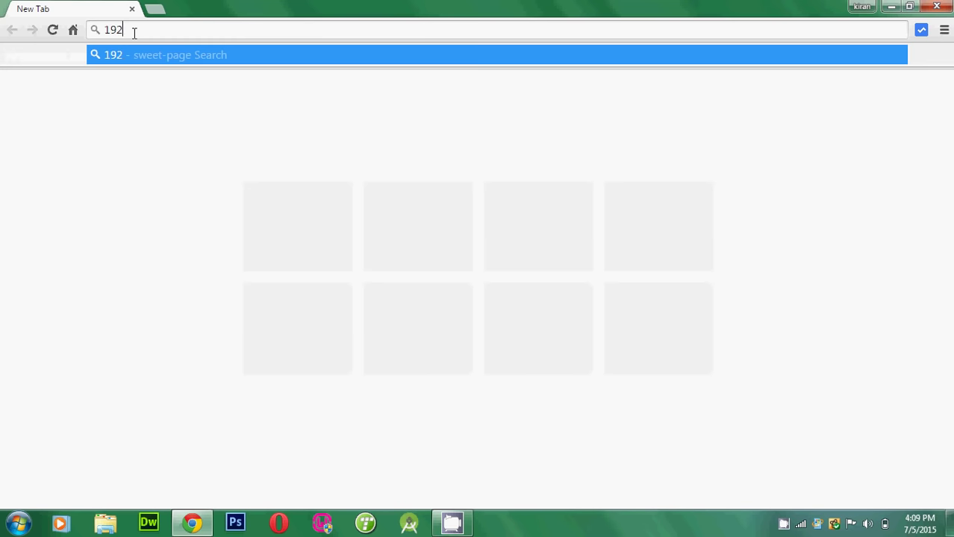
{"action": "type", "text": ".1"}
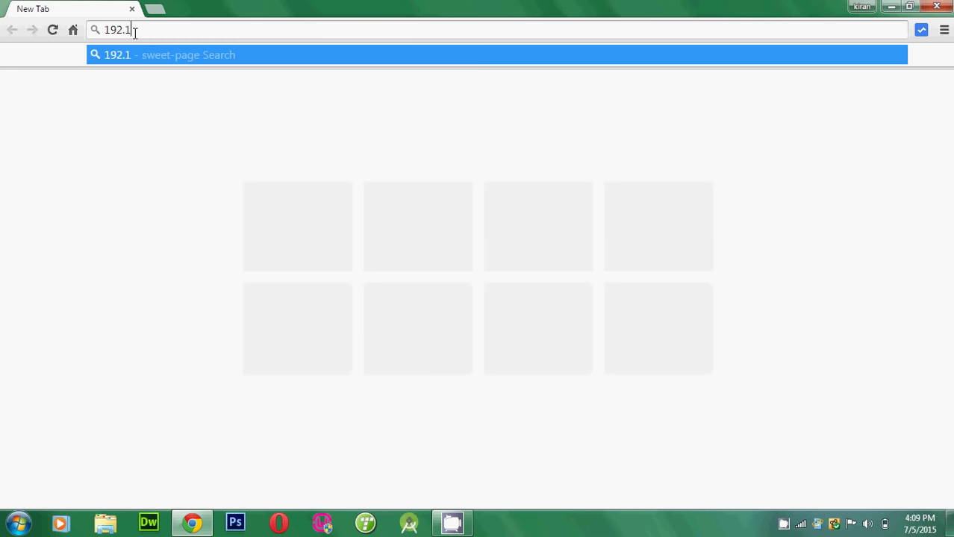
{"action": "type", "text": "68."}
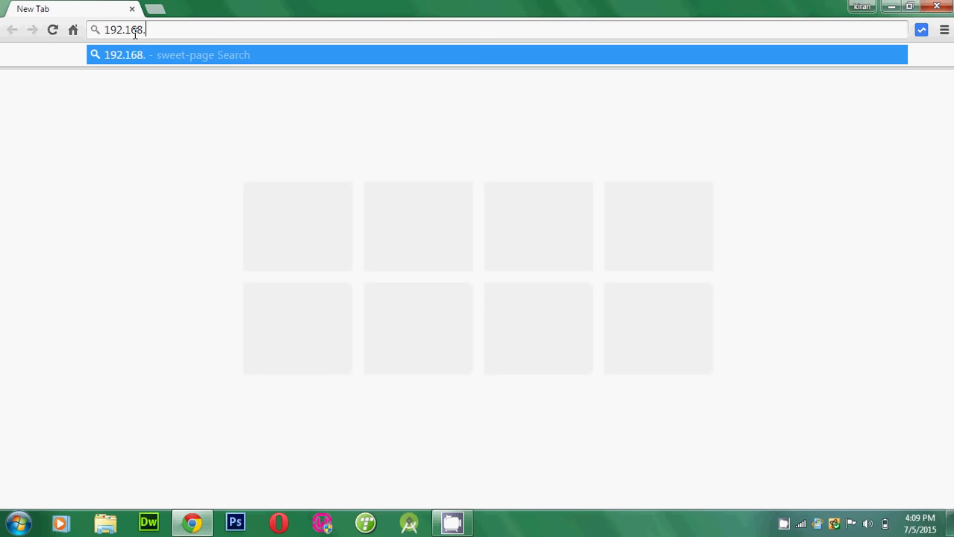
{"action": "type", "text": "1.1"}
{"action": "key", "text": "Return"}
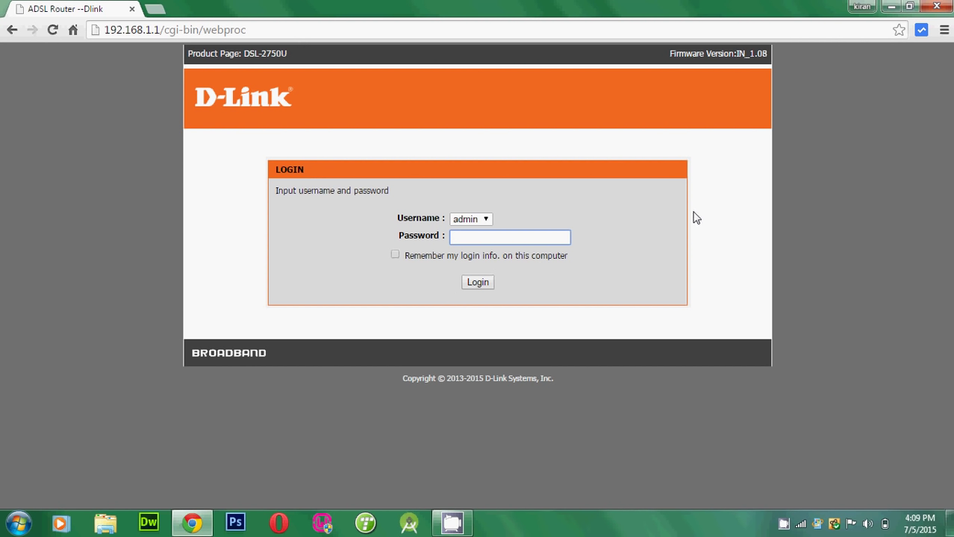
Log into the router as admin by entering the admin password
{"action": "left_click", "coordinate": [153, 30]}
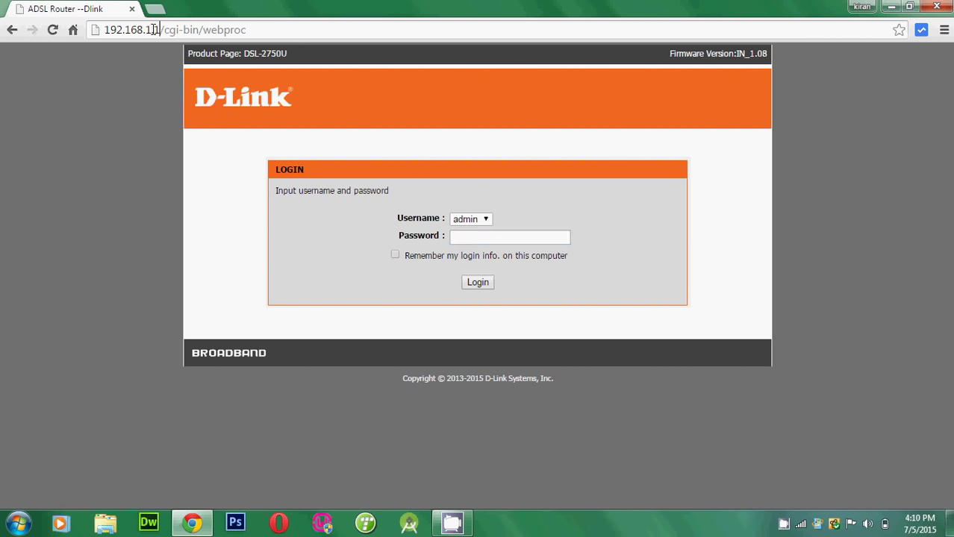
{"action": "left_click_drag", "start_coordinate": [153, 30], "coordinate": [96, 30]}
{"action": "left_click", "coordinate": [149, 137]}
{"action": "left_click", "coordinate": [491, 237]}
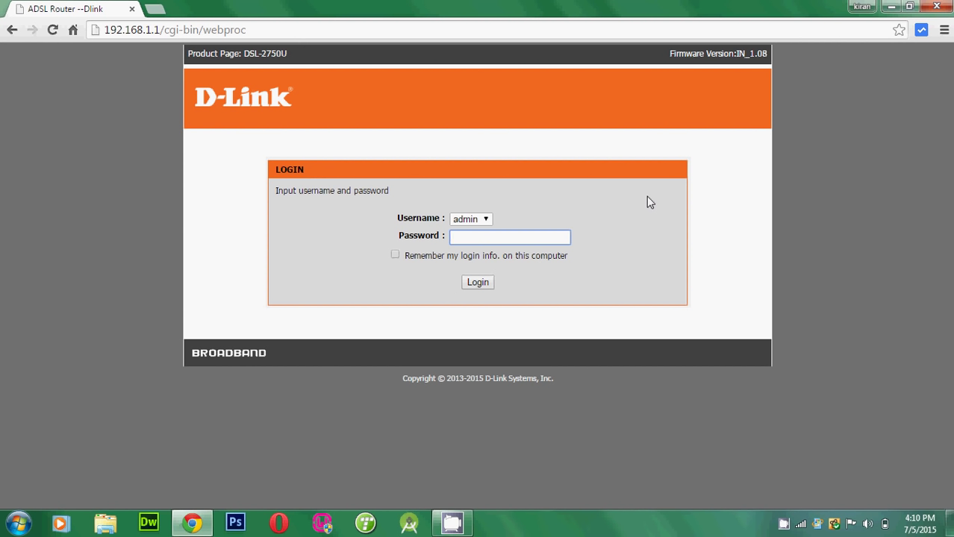
{"action": "key", "text": "Return"}
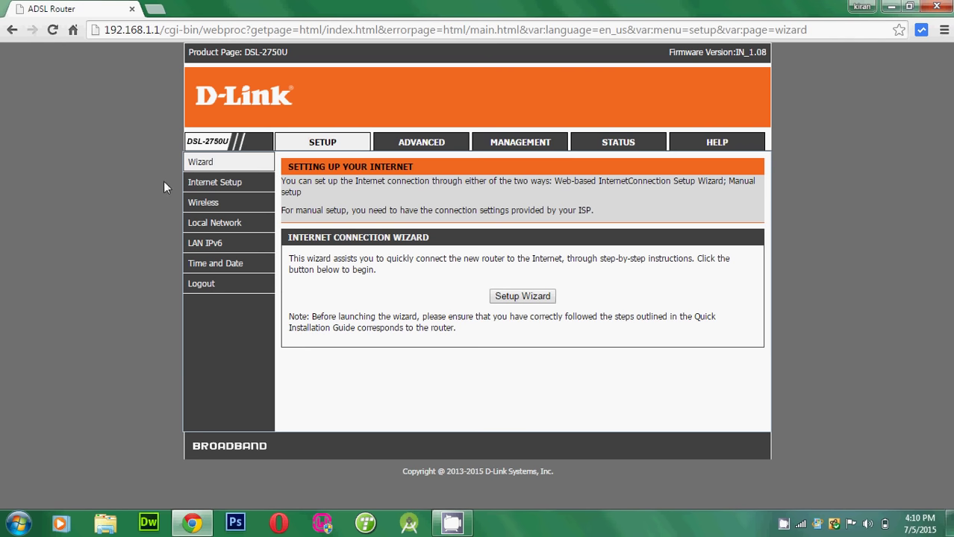
Go to Setup > Wireless > Wireless Security
{"action": "mouse_move", "coordinate": [202, 211]}
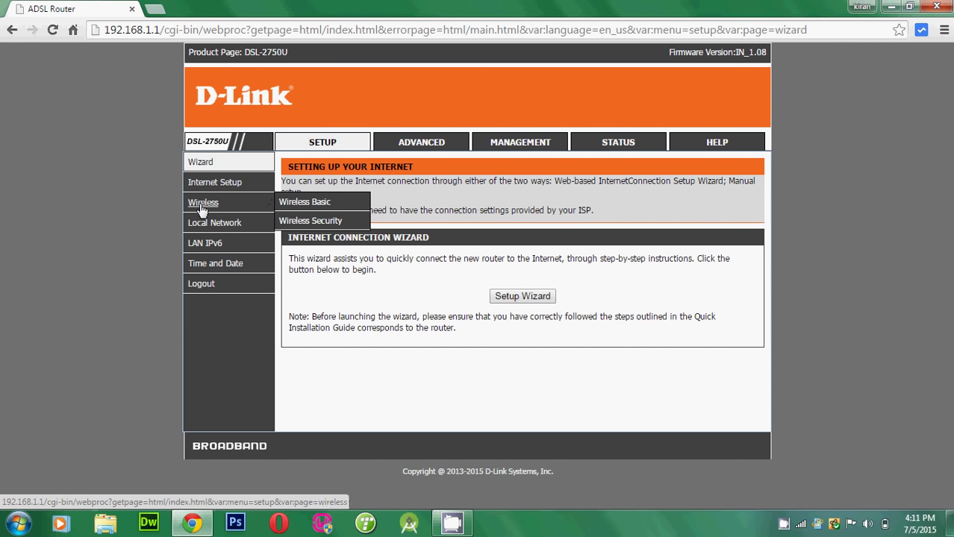
{"action": "left_click", "coordinate": [302, 221]}
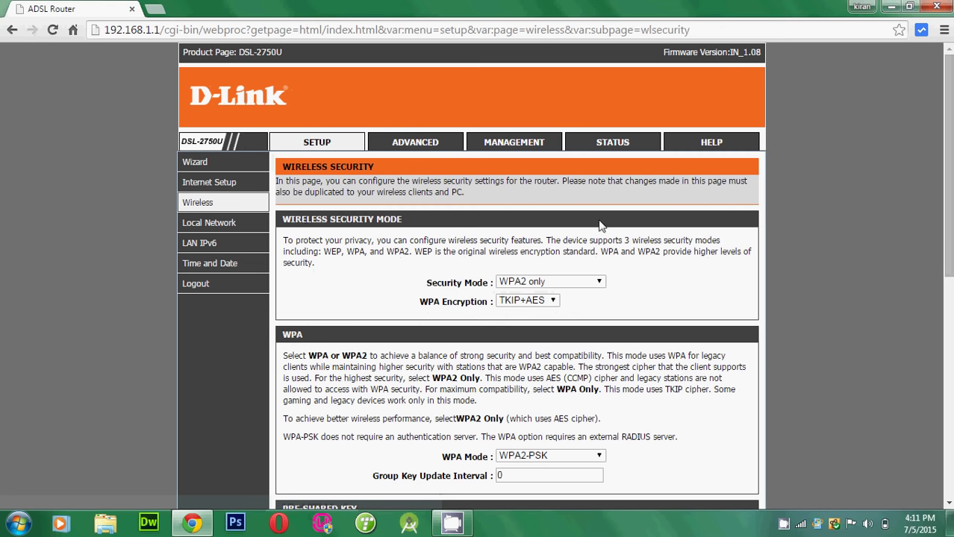
Choose WPA2 only in the Security Mode dropdown
{"action": "scroll", "coordinate": [842, 194], "scroll_direction": "down", "scroll_amount": 1}
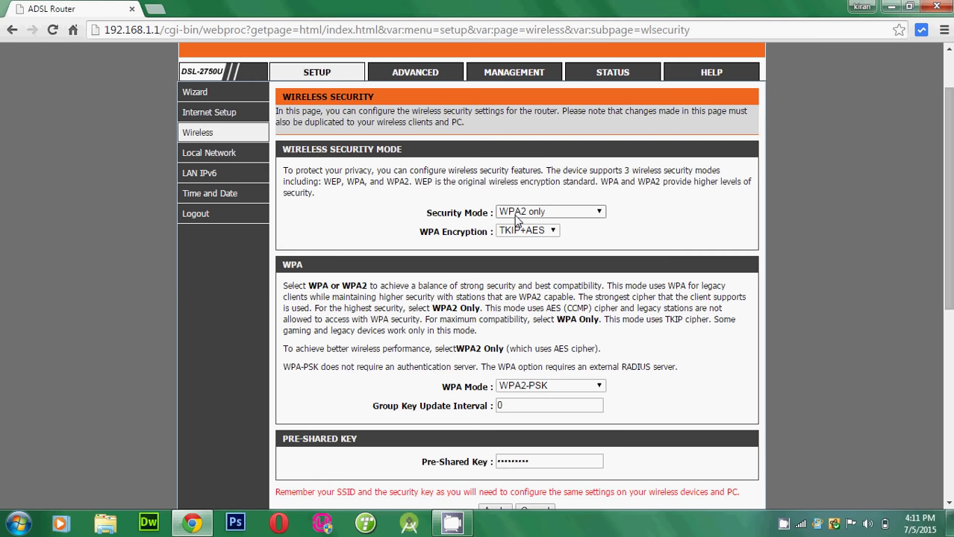
{"action": "left_click", "coordinate": [517, 216]}
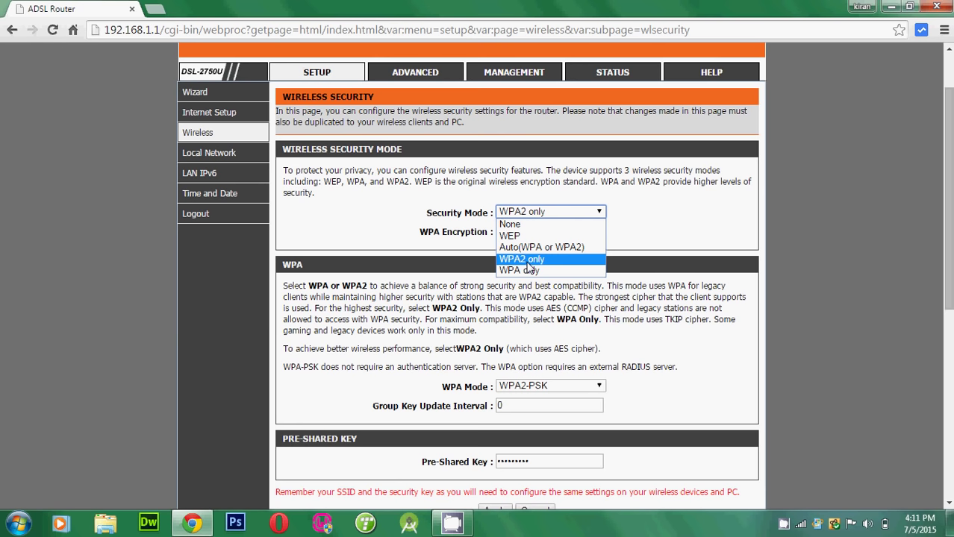
{"action": "left_click", "coordinate": [846, 265]}
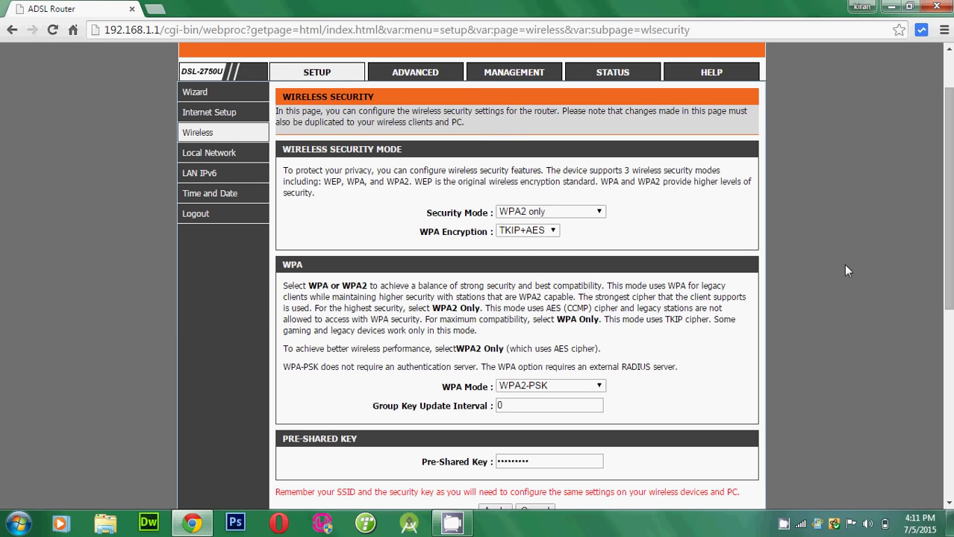
Overwrite the existing Pre-Shared Key with the new key and apply the Wireless Security settings
{"action": "scroll", "coordinate": [258, 284], "scroll_direction": "down", "scroll_amount": 2}
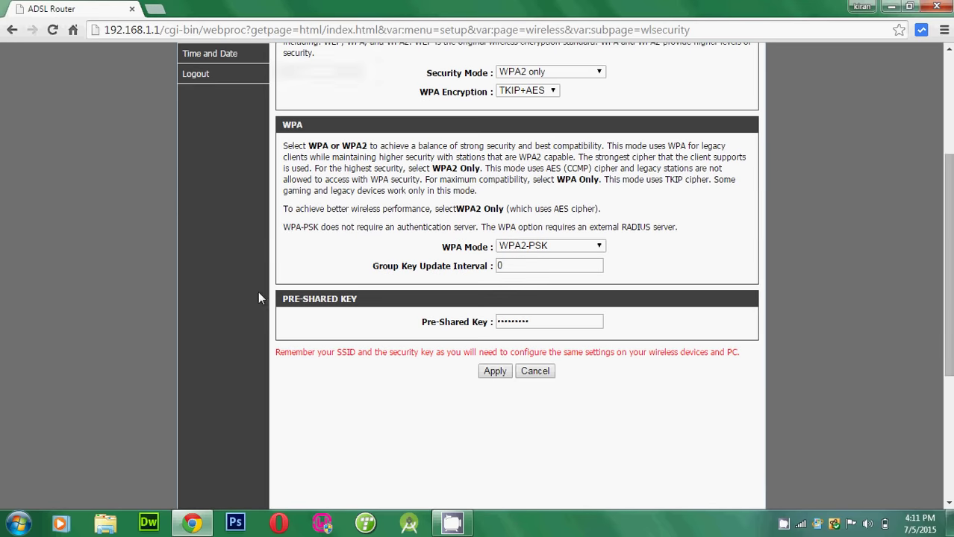
{"action": "scroll", "coordinate": [286, 231], "scroll_direction": "up", "scroll_amount": 1}
{"action": "scroll", "coordinate": [314, 228], "scroll_direction": "down", "scroll_amount": 5}
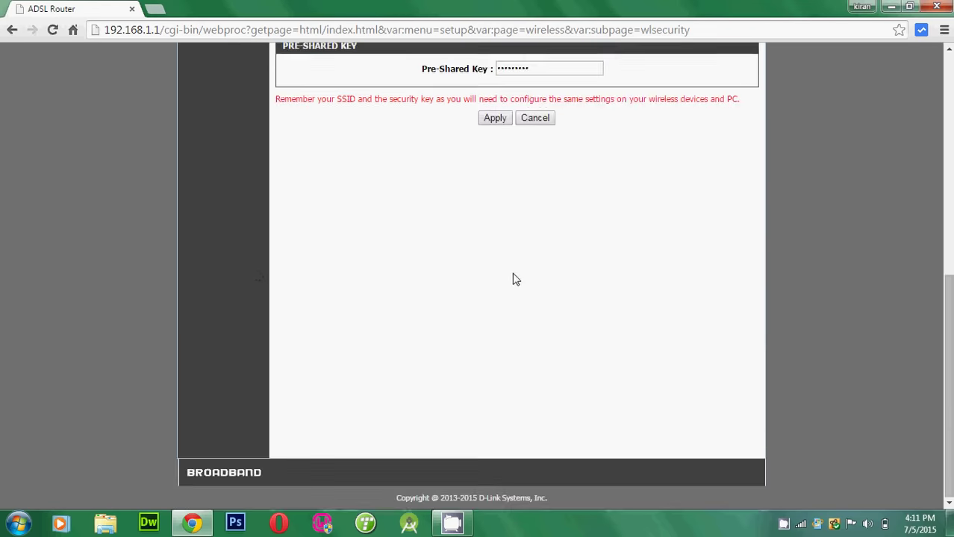
{"action": "scroll", "coordinate": [647, 219], "scroll_direction": "up", "scroll_amount": 4}
{"action": "scroll", "coordinate": [315, 305], "scroll_direction": "down", "scroll_amount": 1}
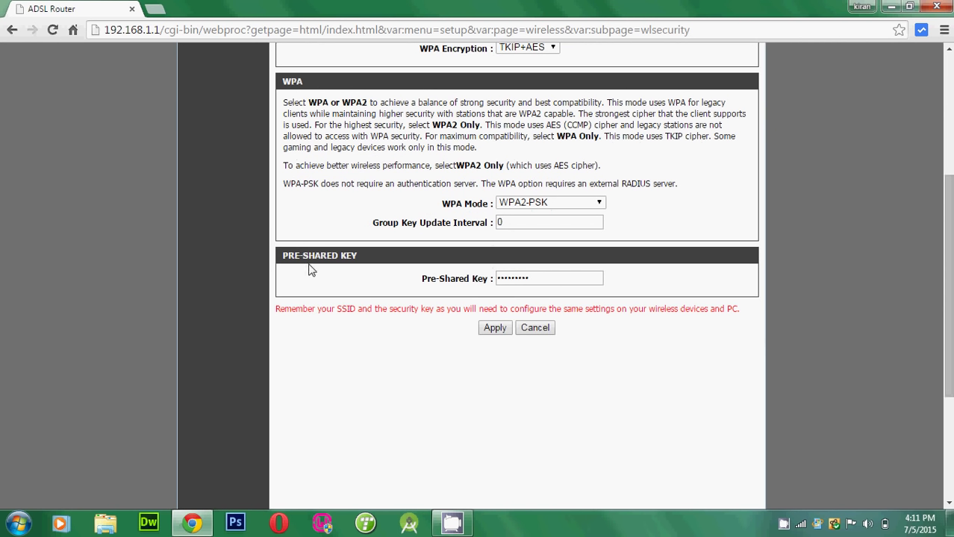
{"action": "double_click", "coordinate": [539, 278]}
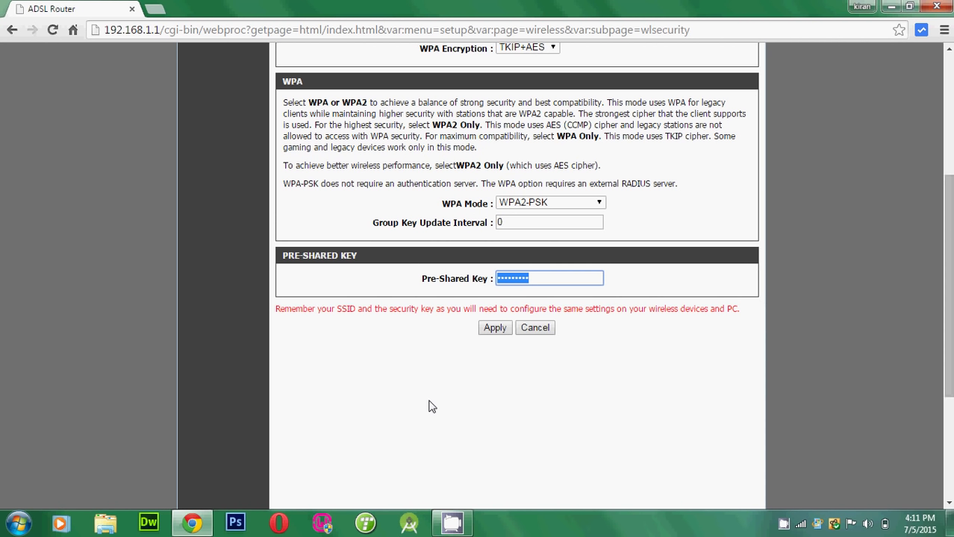
{"action": "type", "text": "••••••••••••"}
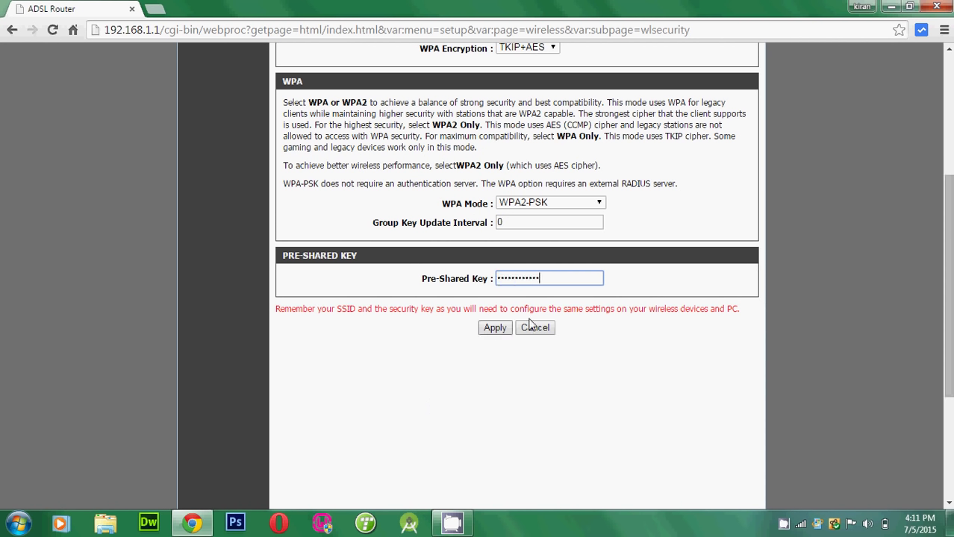
{"action": "key", "text": "ctrl+a"}
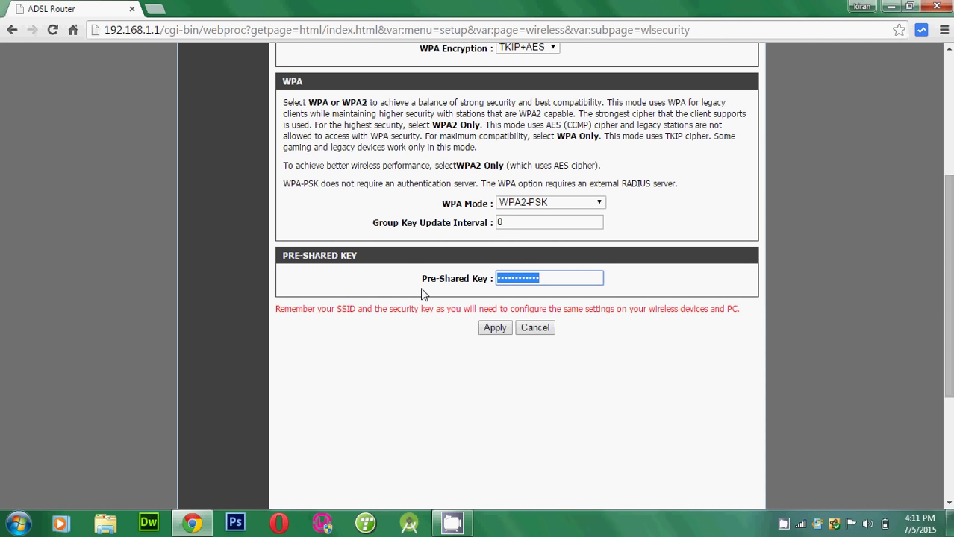
{"action": "type", "text": "•••••••••••"}
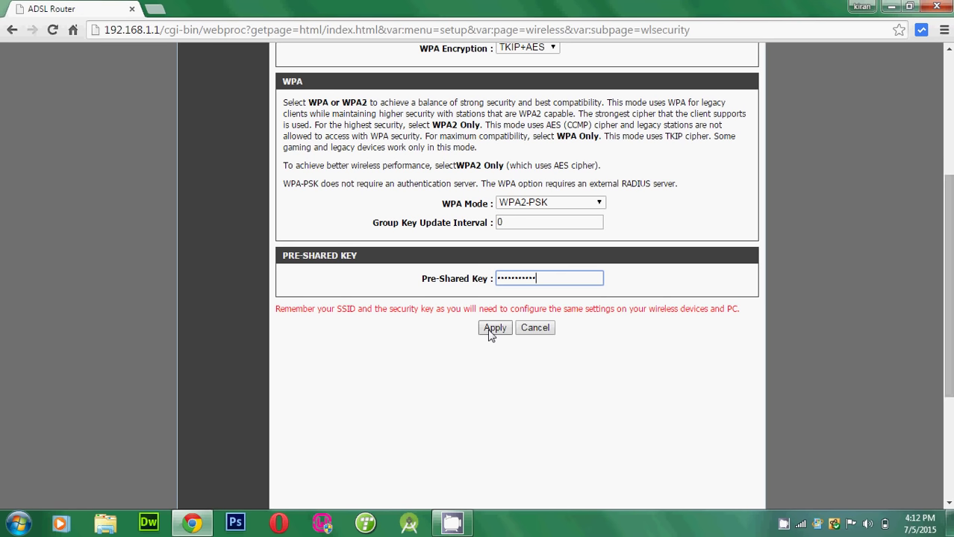
{"action": "left_click", "coordinate": [490, 333]}
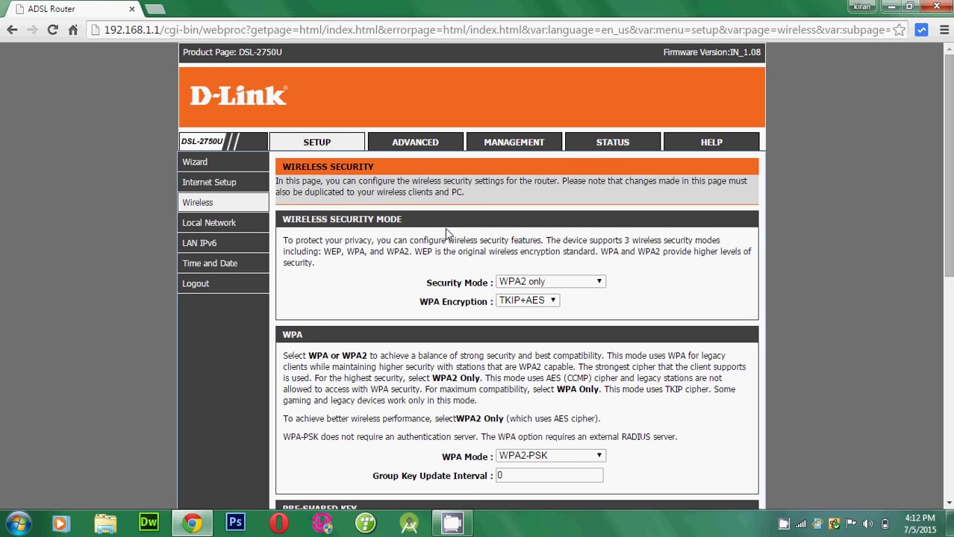
Switch to the Management tab's System Management page
{"action": "left_click", "coordinate": [507, 152]}
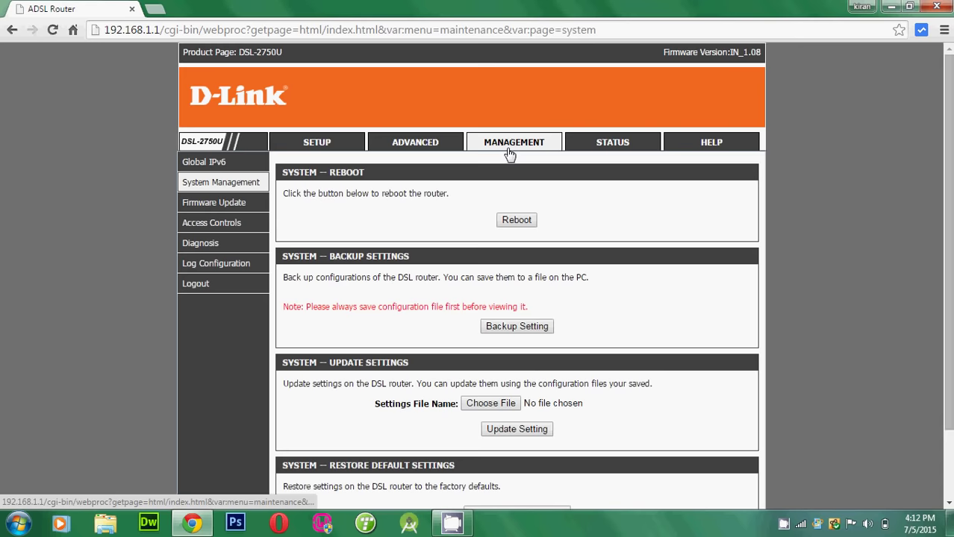
Reboot the router using the SYSTEM -- REBOOT Reboot button
{"action": "left_click", "coordinate": [506, 223]}
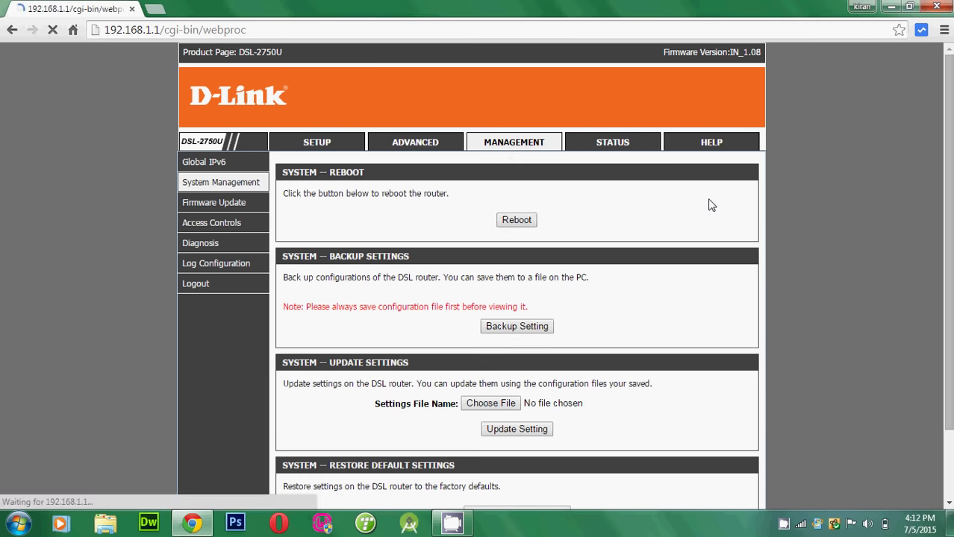